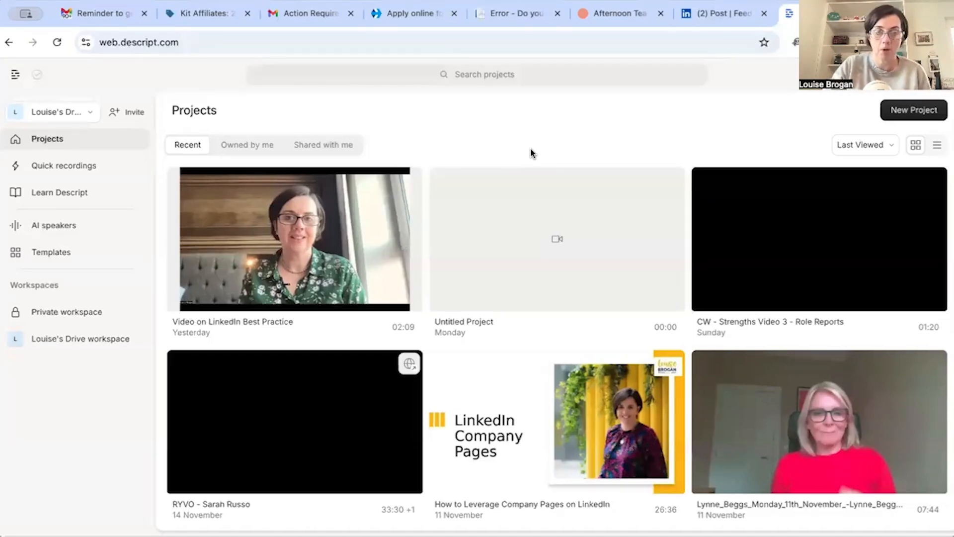
- Create a new video project and upload LinkedIn Business Page.mp4, accepting transcription in English with one speaker
{"action": "left_click", "coordinate": [925, 113]}
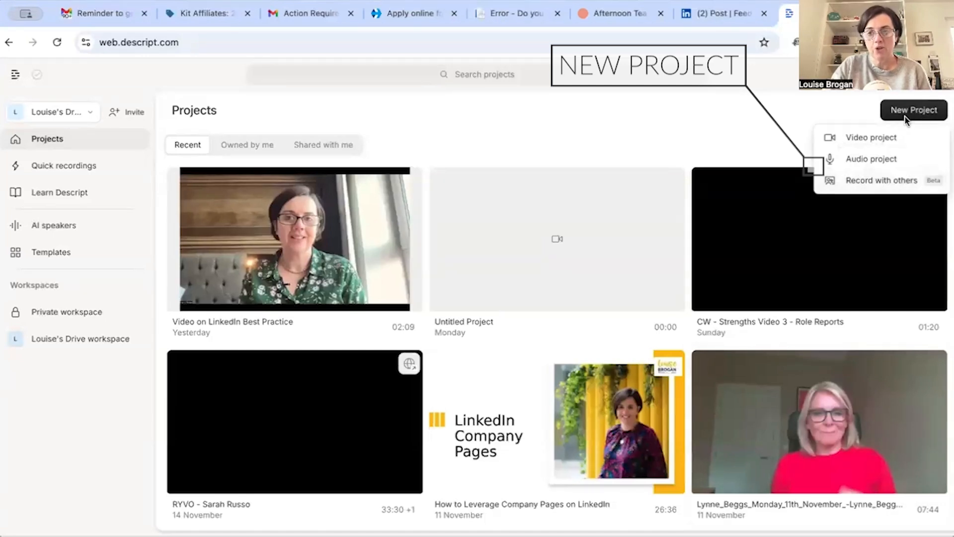
{"action": "left_click", "coordinate": [864, 141]}
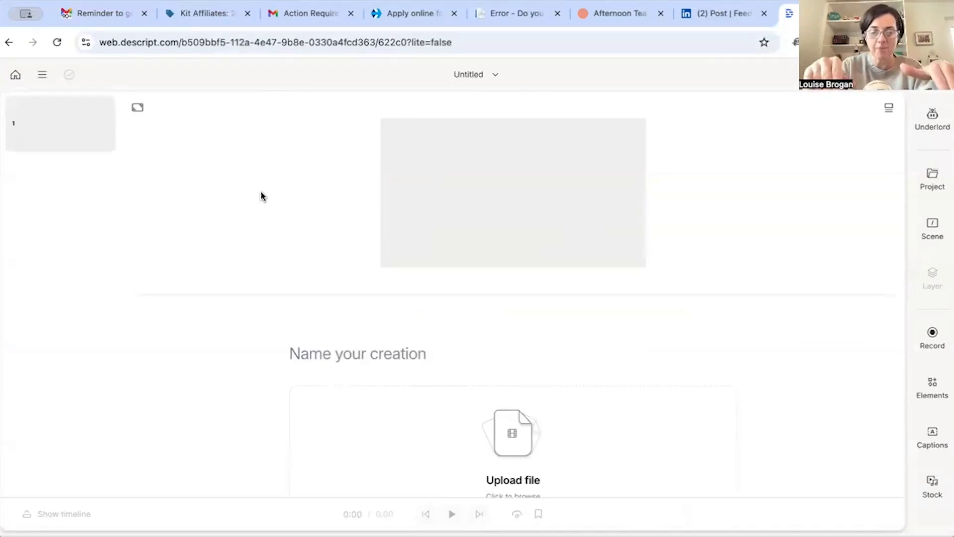
{"action": "scroll", "coordinate": [282, 362], "scroll_direction": "down", "scroll_amount": 3}
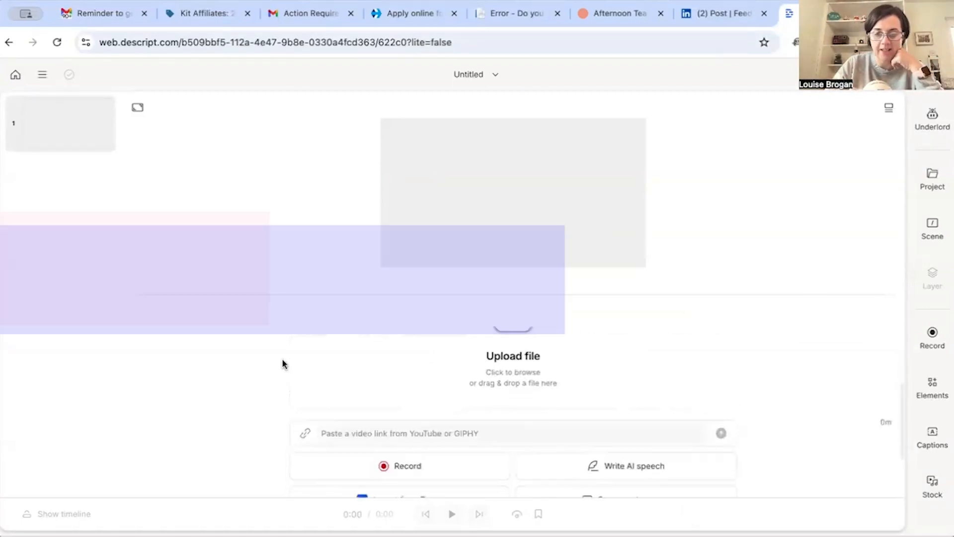
{"action": "scroll", "coordinate": [282, 363], "scroll_direction": "down", "scroll_amount": 2}
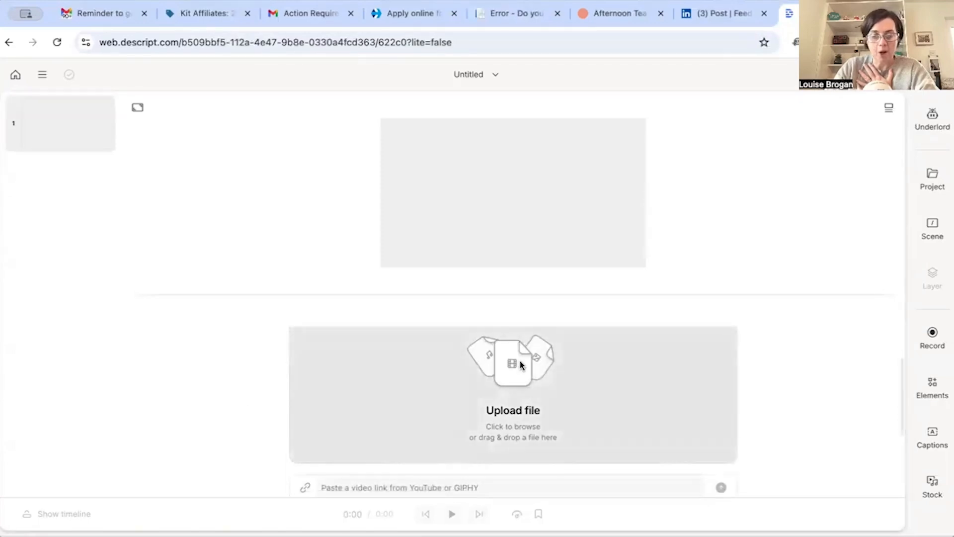
{"action": "left_click", "coordinate": [521, 365]}
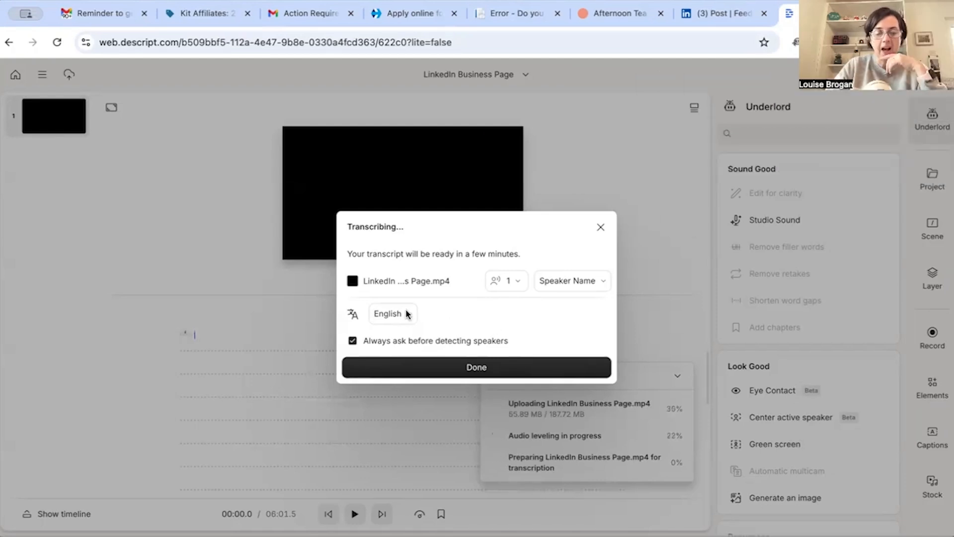
{"action": "left_click", "coordinate": [484, 368]}
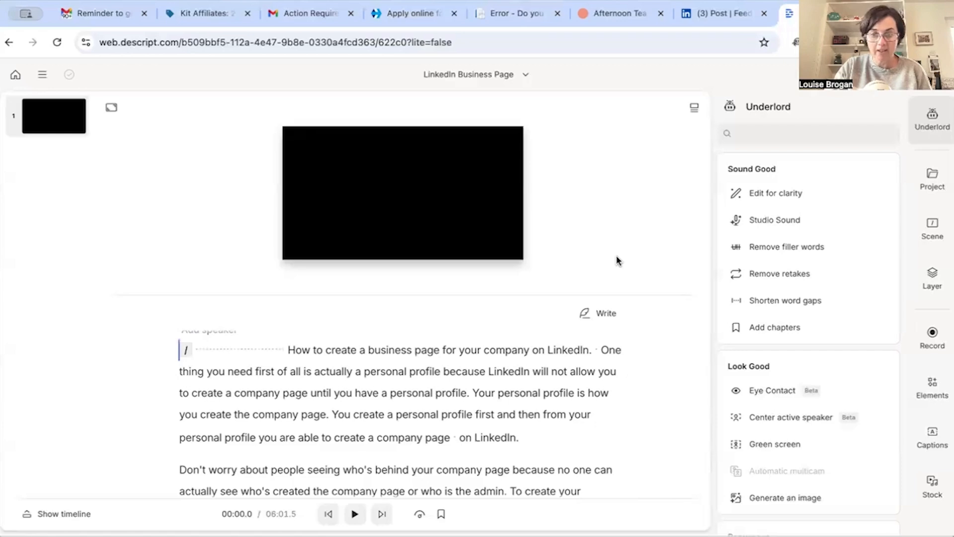
- Review the first part of the transcript and select the misspoken phrase "We are a limited company is a" with its following gap
{"action": "scroll", "coordinate": [357, 396], "scroll_direction": "up", "scroll_amount": 1}
{"action": "scroll", "coordinate": [358, 397], "scroll_direction": "down", "scroll_amount": 1}
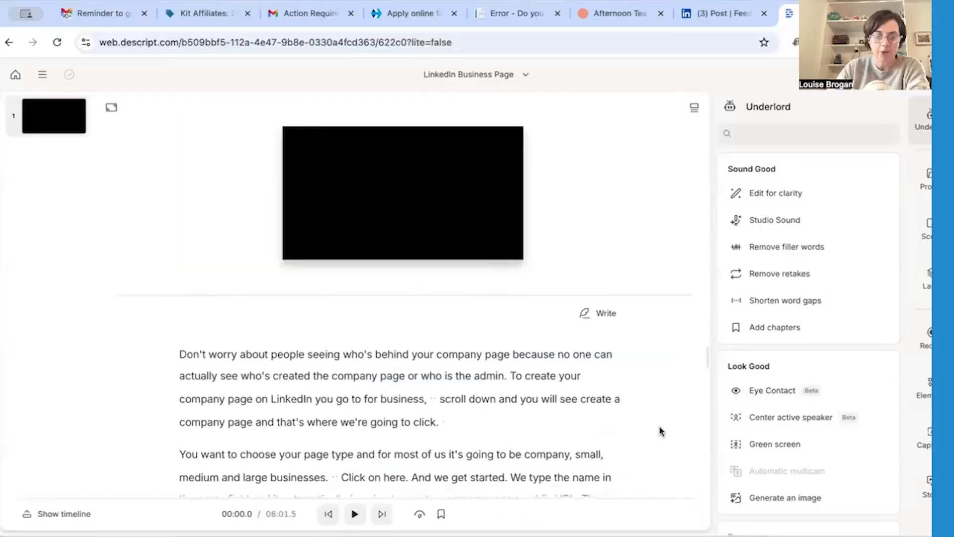
{"action": "scroll", "coordinate": [658, 431], "scroll_direction": "down", "scroll_amount": 3}
{"action": "scroll", "coordinate": [659, 431], "scroll_direction": "down", "scroll_amount": 3}
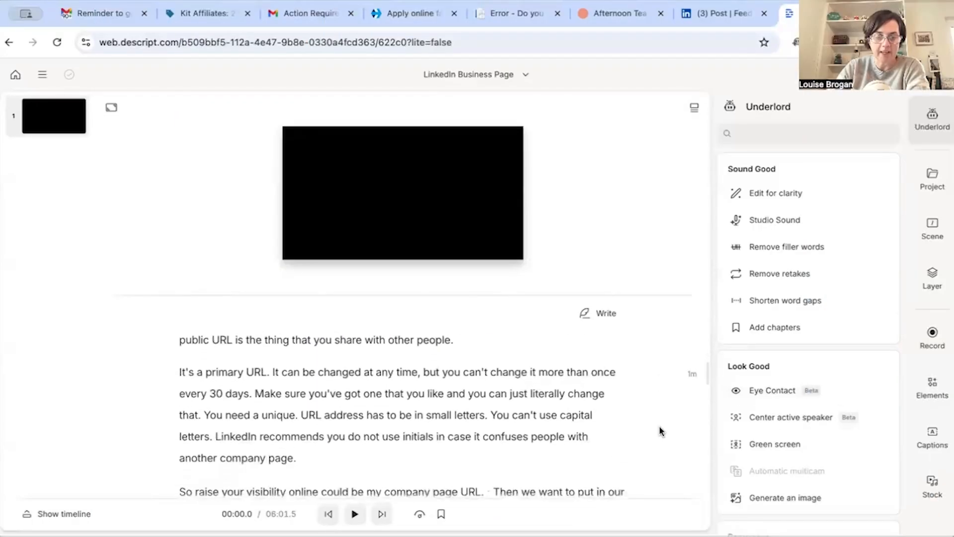
{"action": "scroll", "coordinate": [661, 431], "scroll_direction": "down", "scroll_amount": 3}
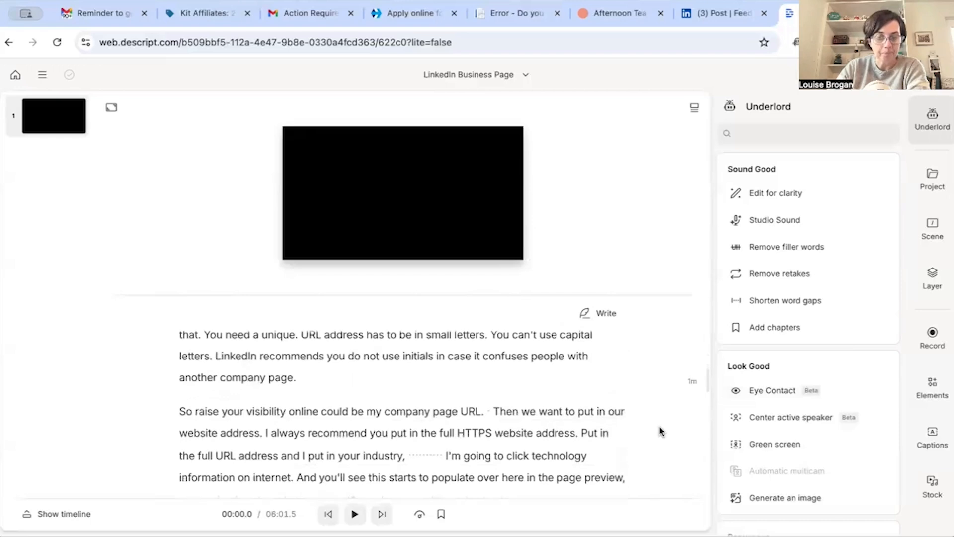
{"action": "scroll", "coordinate": [661, 430], "scroll_direction": "down", "scroll_amount": 3}
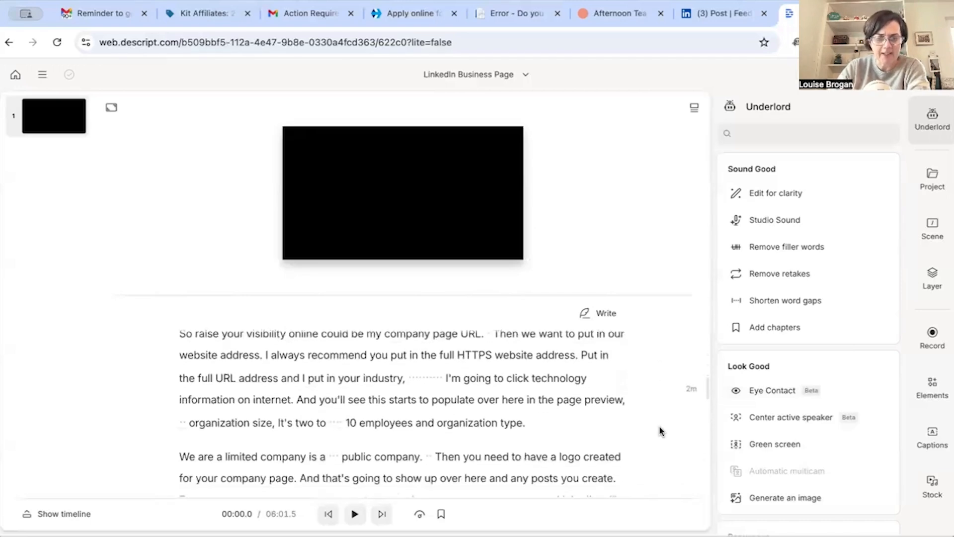
{"action": "scroll", "coordinate": [643, 431], "scroll_direction": "down", "scroll_amount": 3}
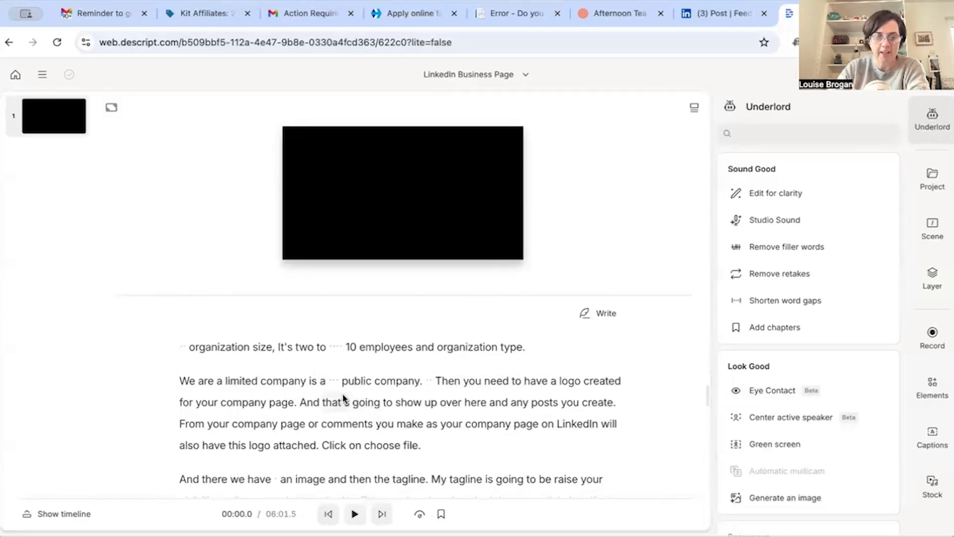
{"action": "left_click_drag", "start_coordinate": [341, 383], "coordinate": [165, 384]}
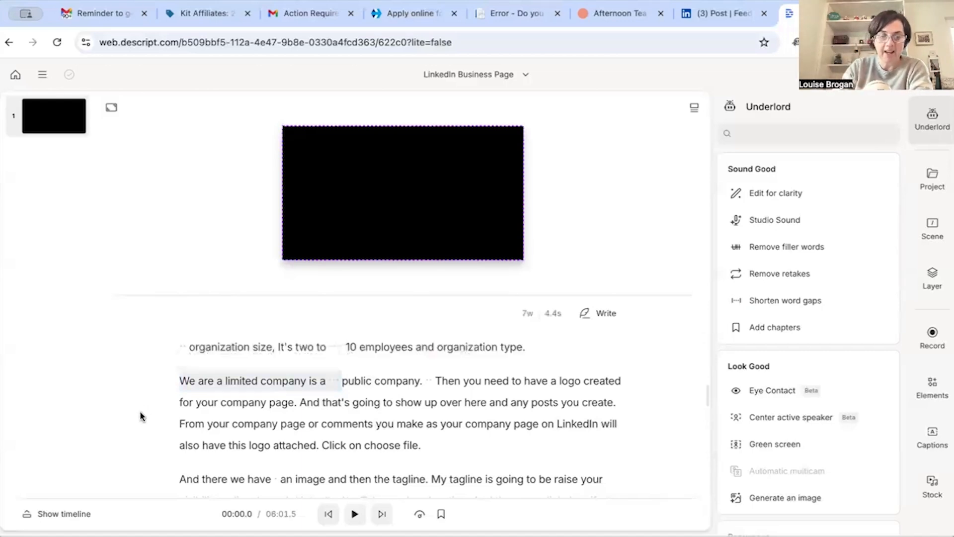
- Play the video from the sentence "And then we're going to click on create page" through the silent gap after it
{"action": "scroll", "coordinate": [140, 413], "scroll_direction": "down", "scroll_amount": 2}
{"action": "scroll", "coordinate": [139, 414], "scroll_direction": "down", "scroll_amount": 5}
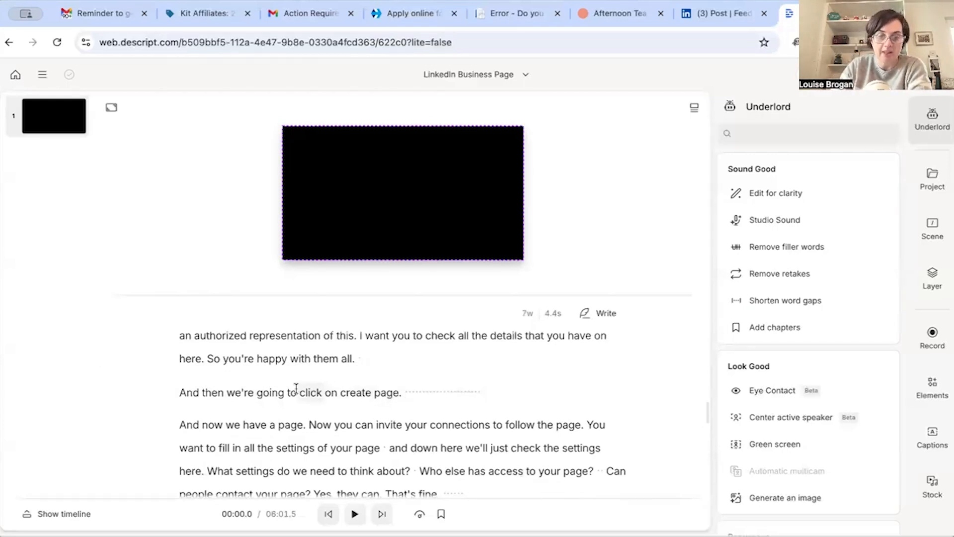
{"action": "left_click", "coordinate": [316, 394]}
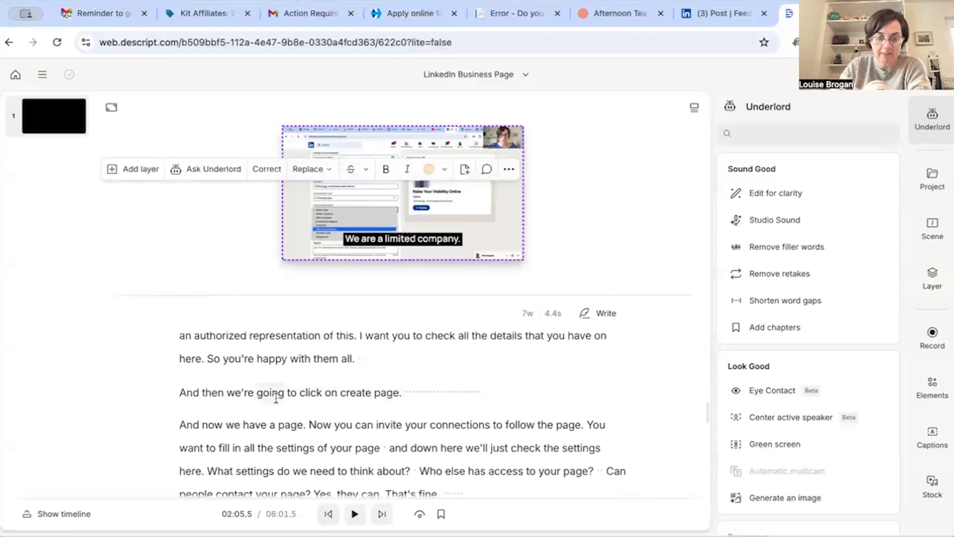
{"action": "left_click", "coordinate": [291, 393]}
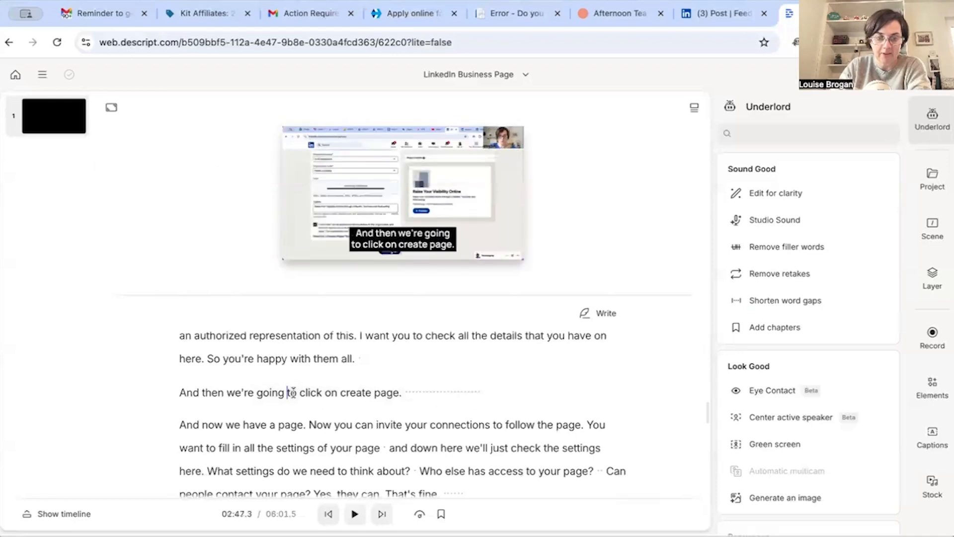
{"action": "left_click", "coordinate": [361, 520]}
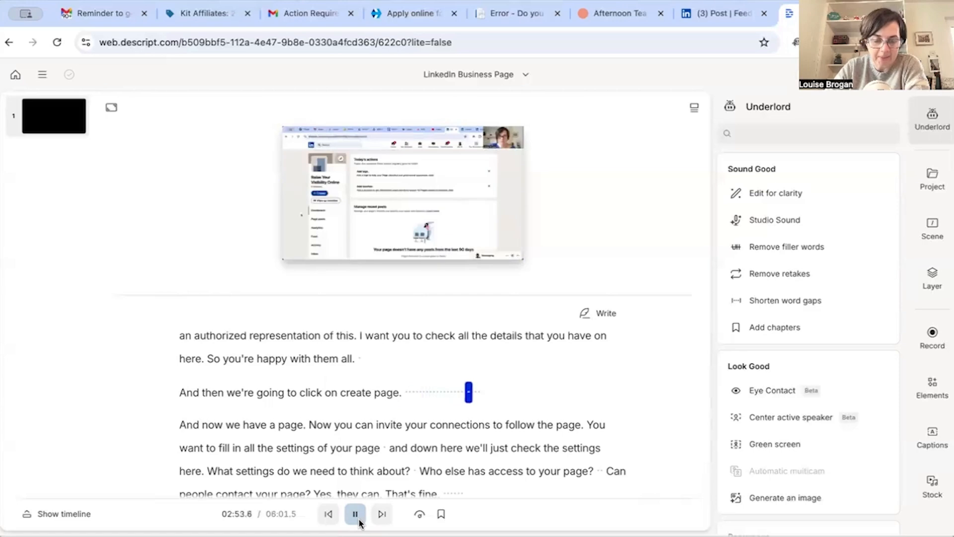
{"action": "left_click", "coordinate": [358, 519]}
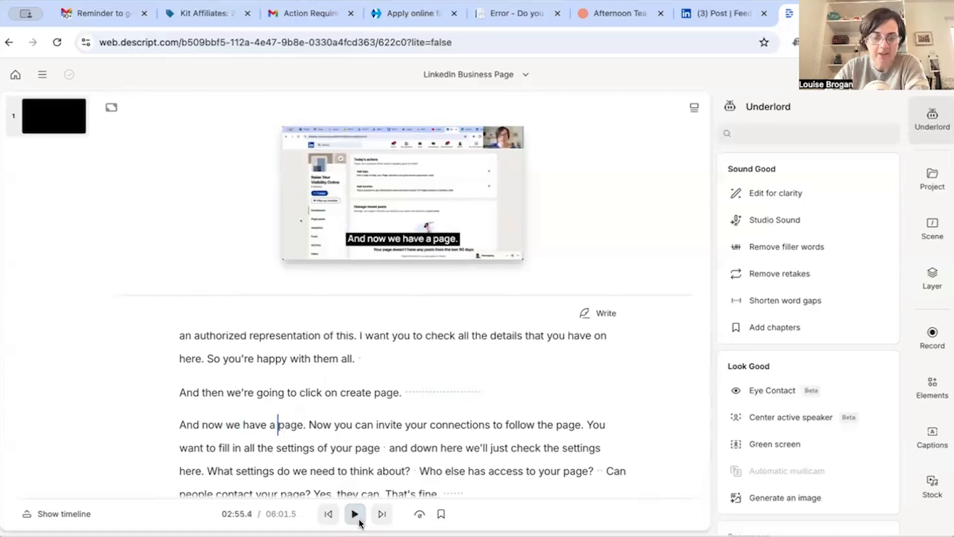
- Delete the silent gap after "click on create page." in the transcript and play back the join
{"action": "left_click_drag", "start_coordinate": [405, 392], "coordinate": [497, 393]}
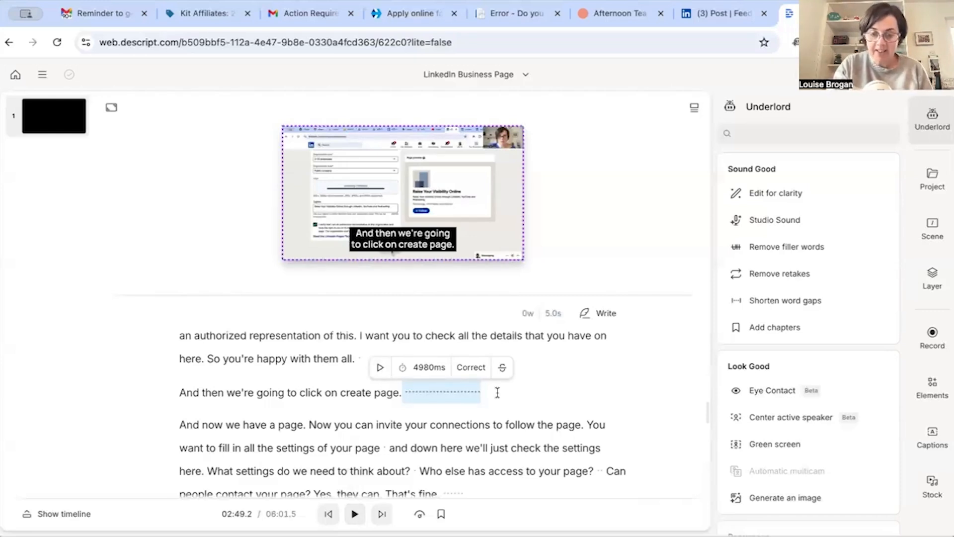
{"action": "key", "text": "BackSpace"}
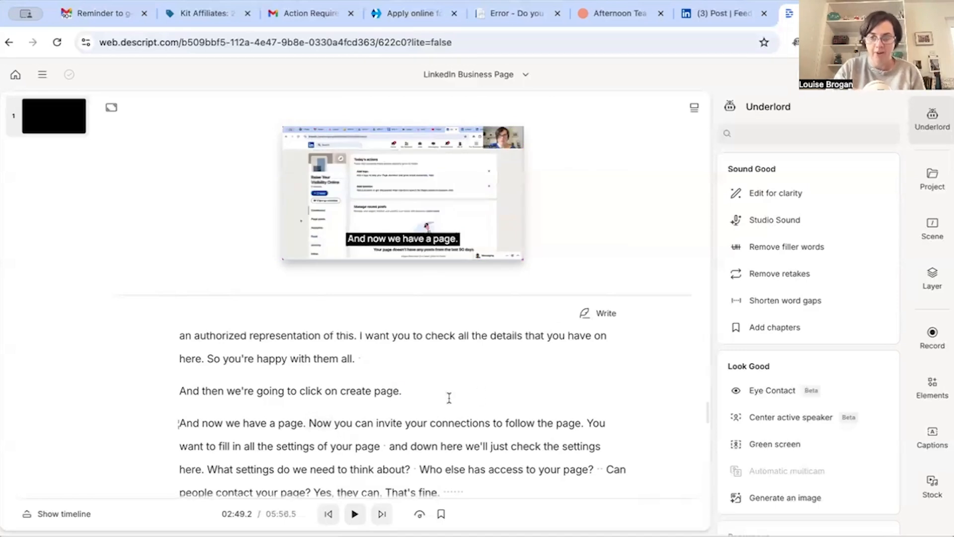
{"action": "left_click", "coordinate": [300, 391]}
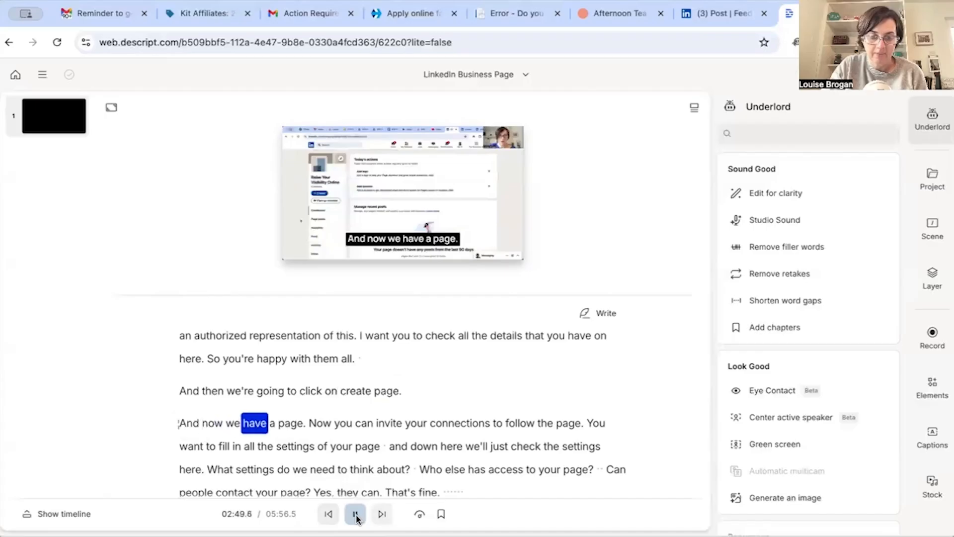
{"action": "left_click", "coordinate": [356, 518]}
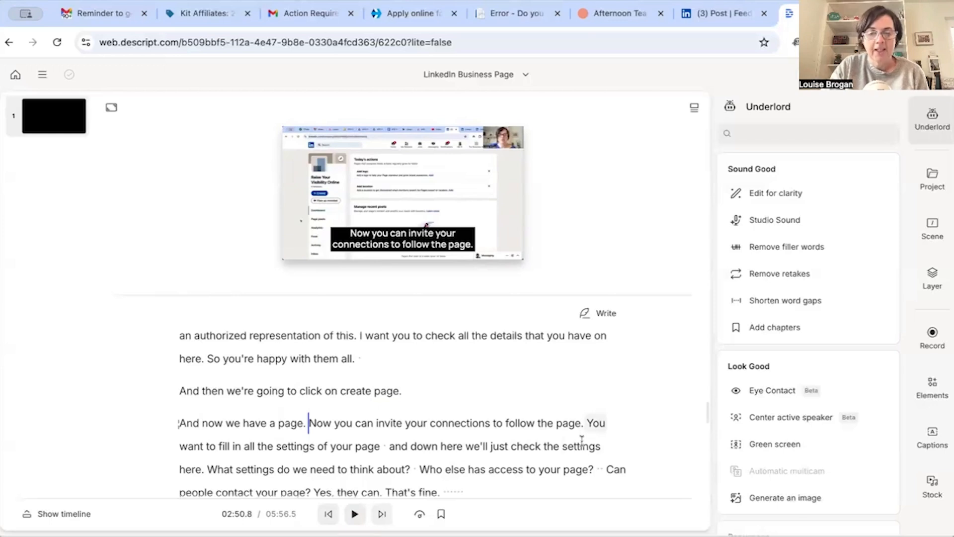
- Review the rest of the transcript to its end for remaining gaps and filler words, and return to its beginning
{"action": "scroll", "coordinate": [581, 432], "scroll_direction": "down", "scroll_amount": 4}
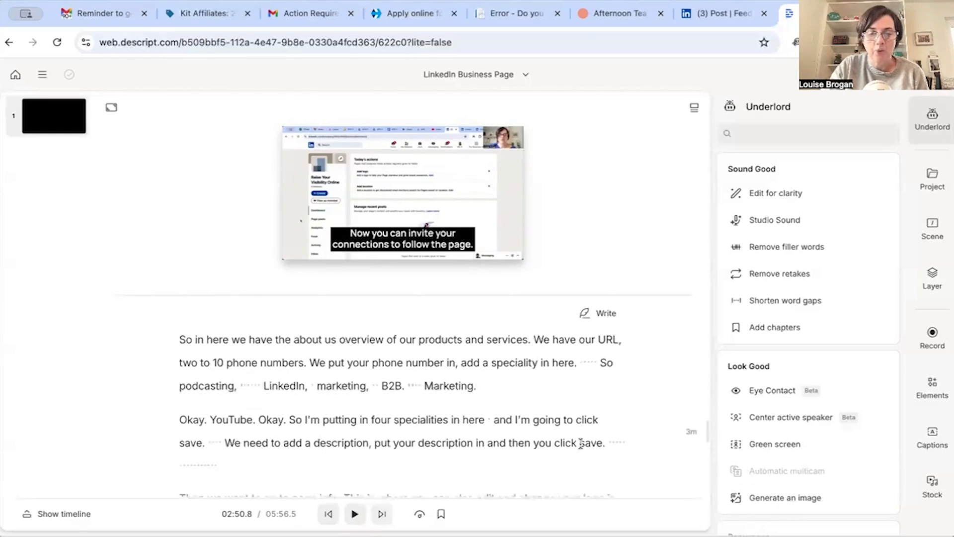
{"action": "scroll", "coordinate": [581, 442], "scroll_direction": "down", "scroll_amount": 1}
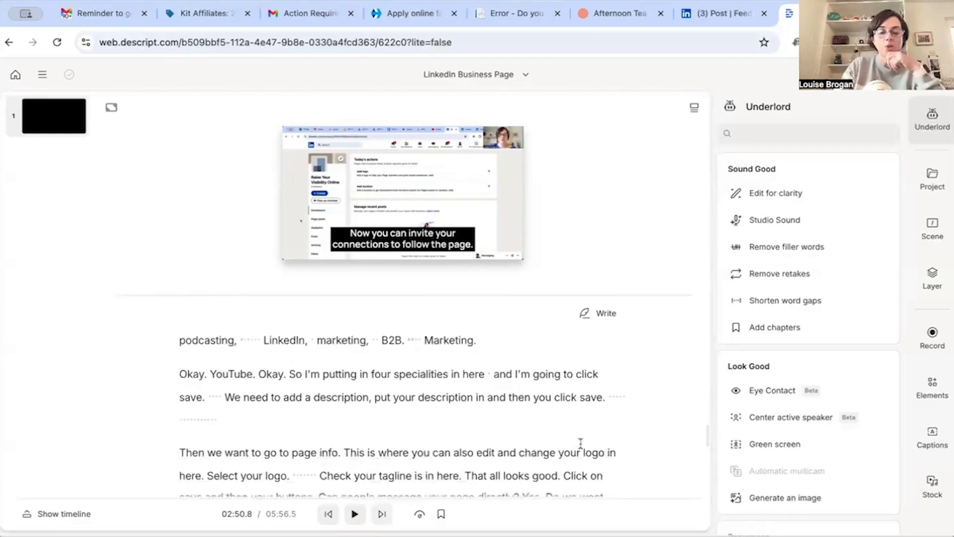
{"action": "scroll", "coordinate": [580, 443], "scroll_direction": "down", "scroll_amount": 3}
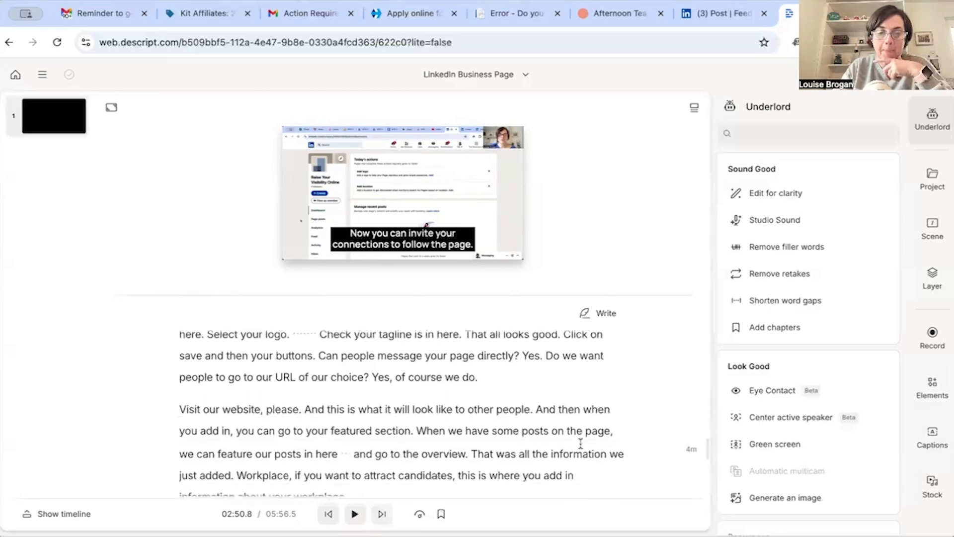
{"action": "scroll", "coordinate": [580, 443], "scroll_direction": "down", "scroll_amount": 3}
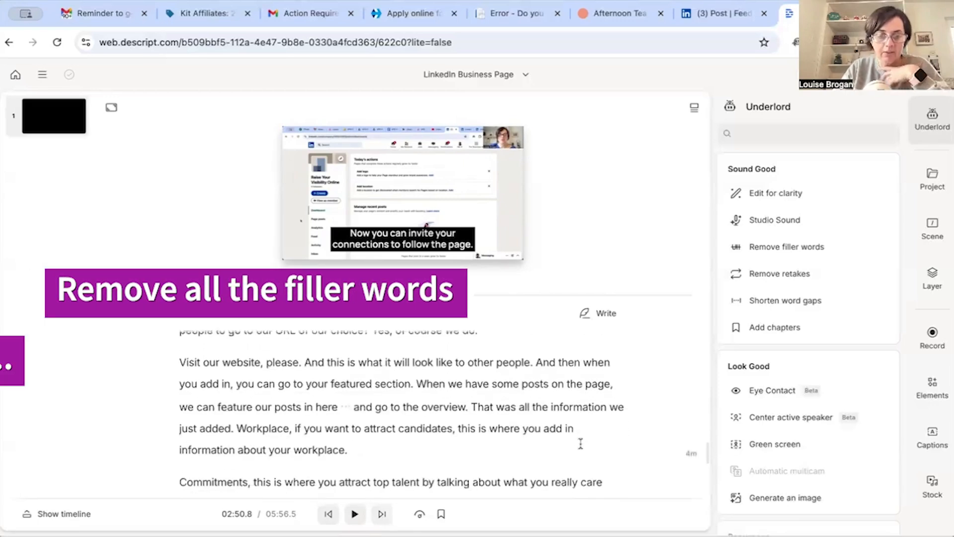
{"action": "scroll", "coordinate": [580, 442], "scroll_direction": "down", "scroll_amount": 3}
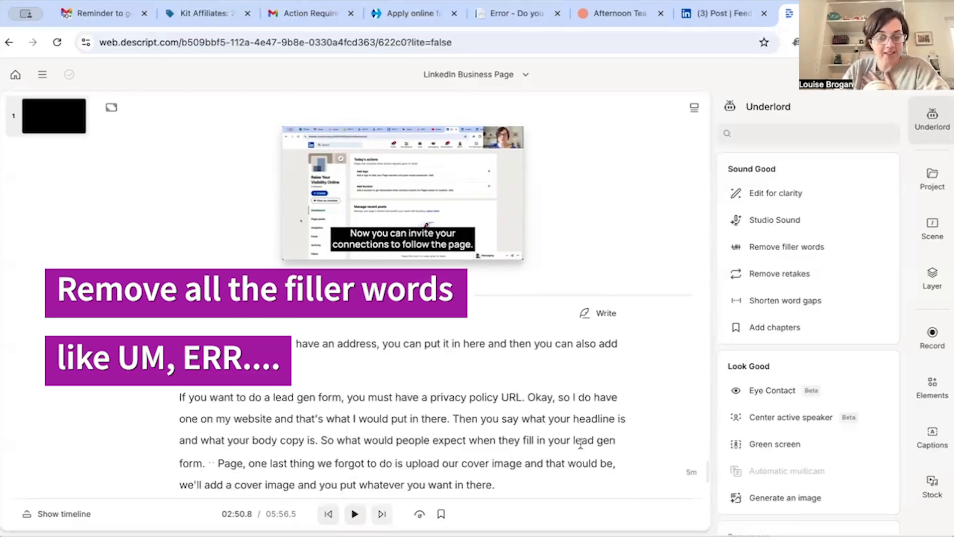
{"action": "scroll", "coordinate": [581, 443], "scroll_direction": "down", "scroll_amount": 5}
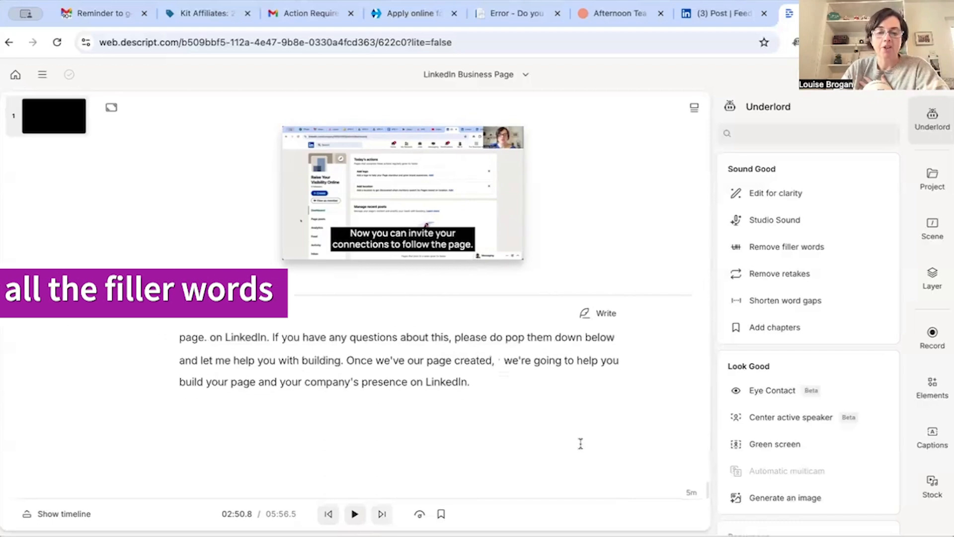
{"action": "scroll", "coordinate": [582, 448], "scroll_direction": "up", "scroll_amount": 20}
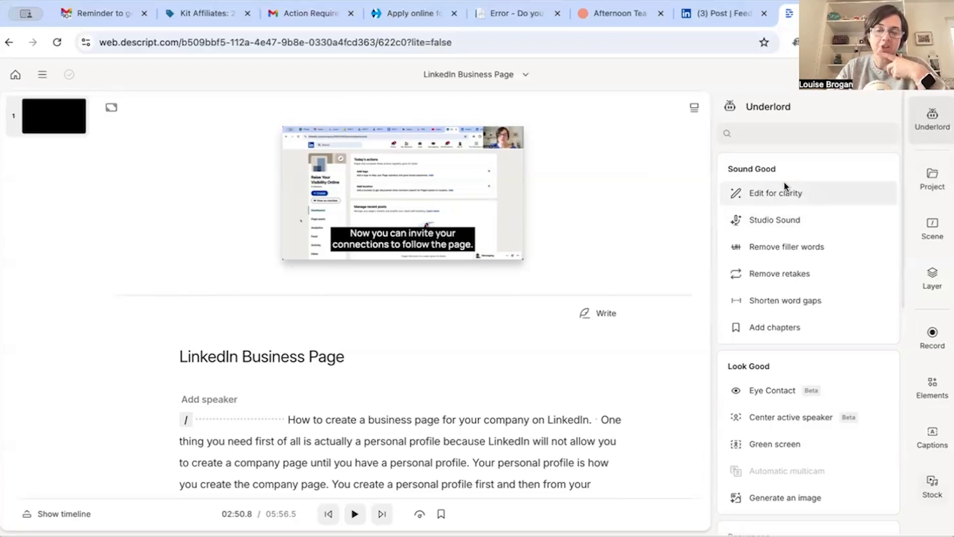
- Examine the Underlord AI tools for sound, appearance, repurposing, publishing and writing
{"action": "mouse_move", "coordinate": [821, 193]}
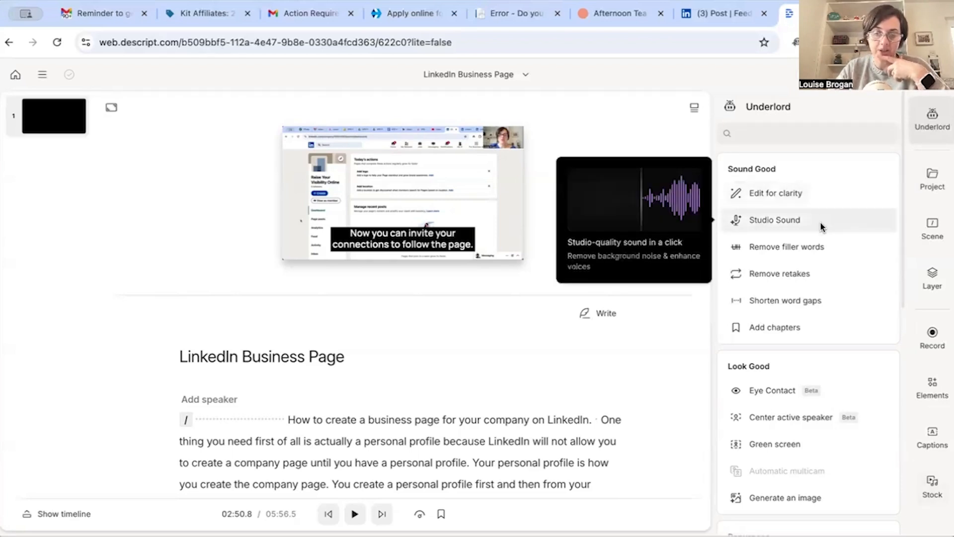
{"action": "mouse_move", "coordinate": [825, 243]}
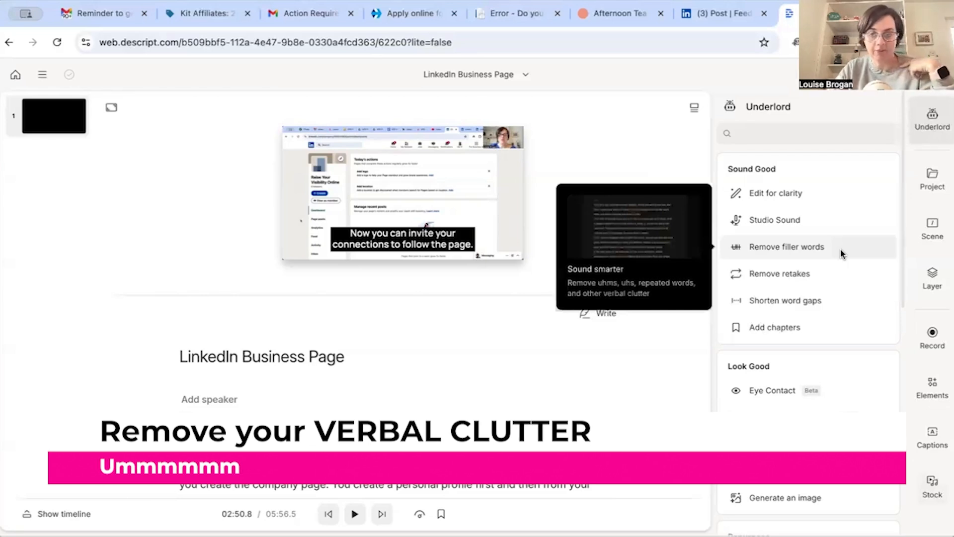
{"action": "mouse_move", "coordinate": [839, 334]}
{"action": "scroll", "coordinate": [839, 334], "scroll_direction": "down", "scroll_amount": 3}
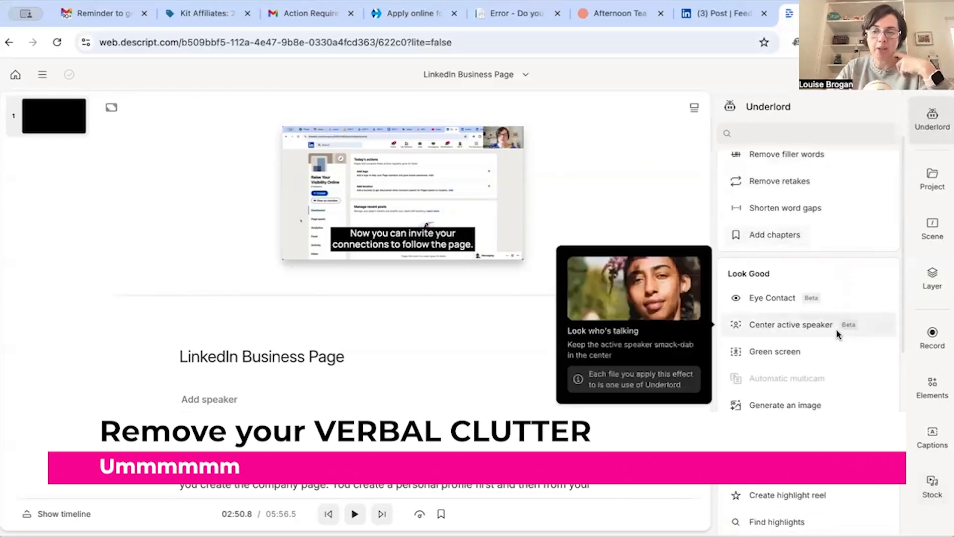
{"action": "scroll", "coordinate": [836, 334], "scroll_direction": "down", "scroll_amount": 1}
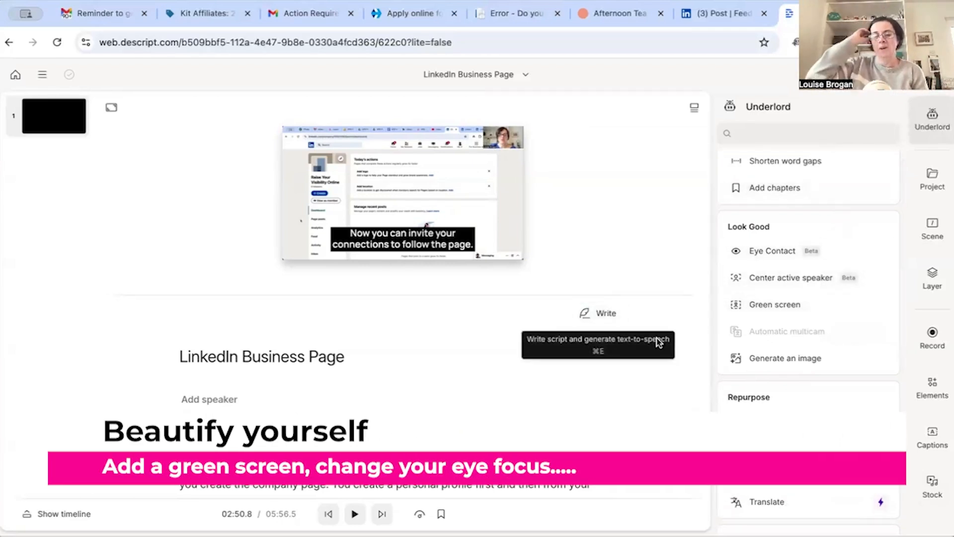
{"action": "scroll", "coordinate": [864, 346], "scroll_direction": "down", "scroll_amount": 4}
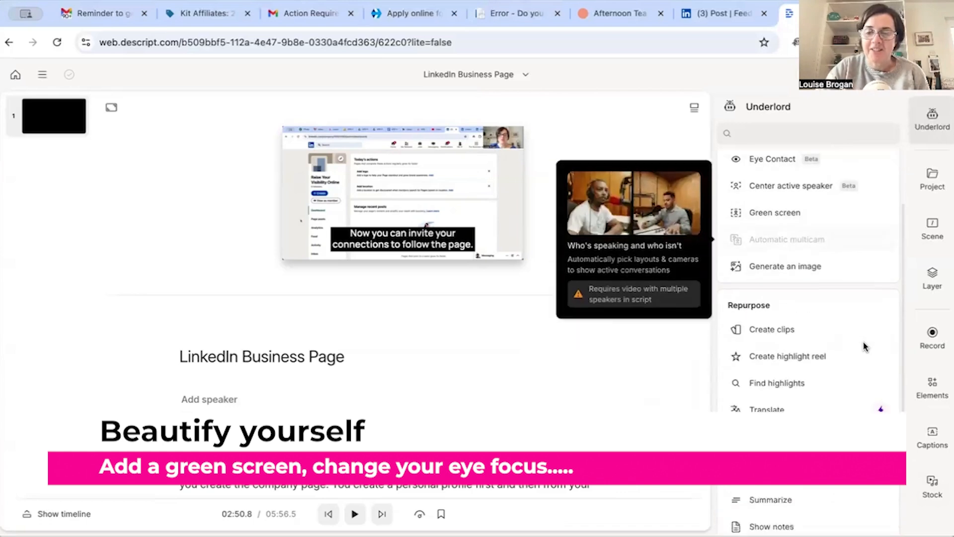
{"action": "mouse_move", "coordinate": [854, 268]}
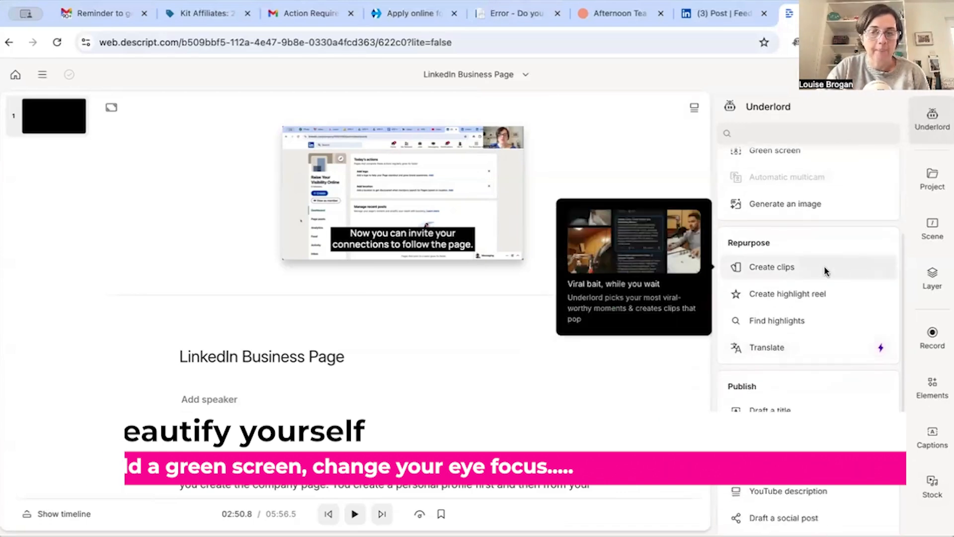
{"action": "mouse_move", "coordinate": [827, 296]}
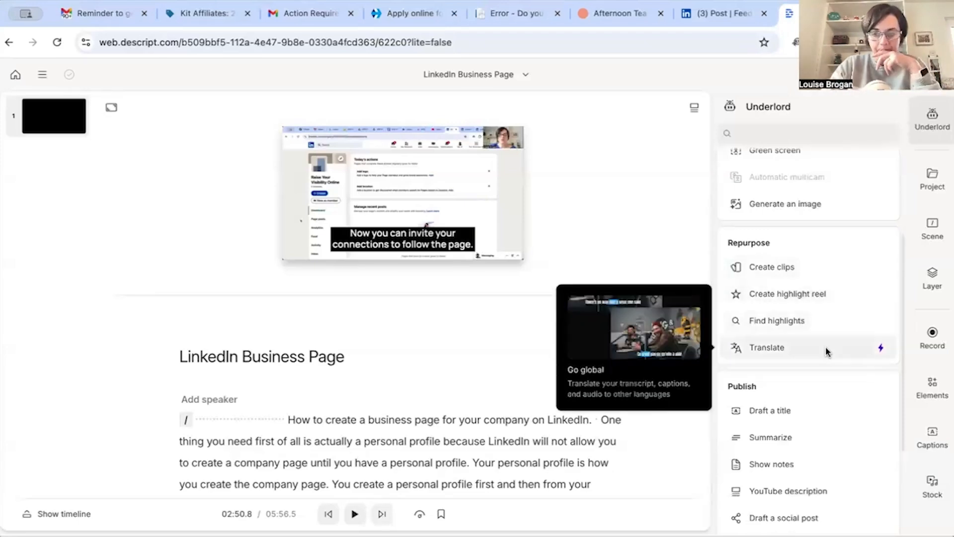
{"action": "scroll", "coordinate": [825, 412], "scroll_direction": "down", "scroll_amount": 2}
{"action": "scroll", "coordinate": [823, 414], "scroll_direction": "down", "scroll_amount": 1}
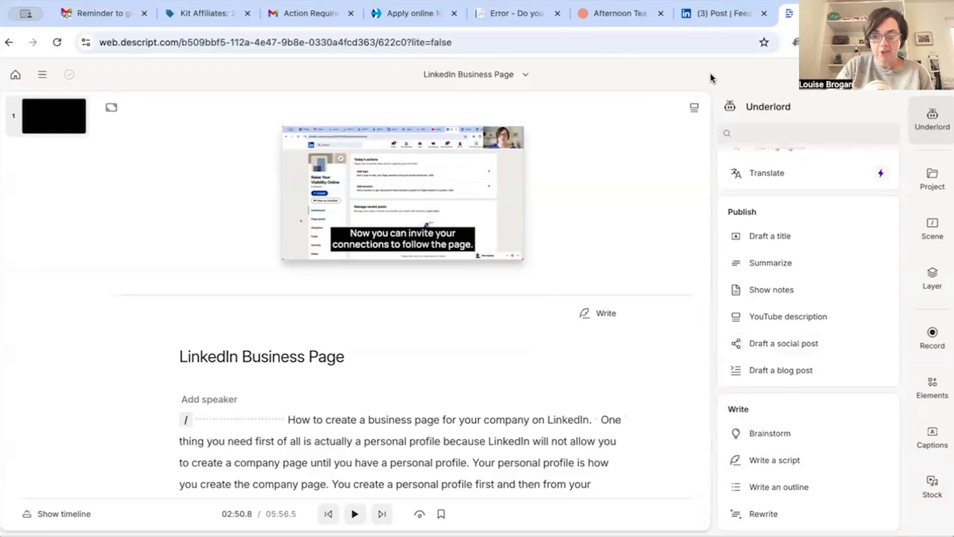
- View the caption styles for all scenes, and open the video export settings for the current composition
{"action": "left_click", "coordinate": [933, 438]}
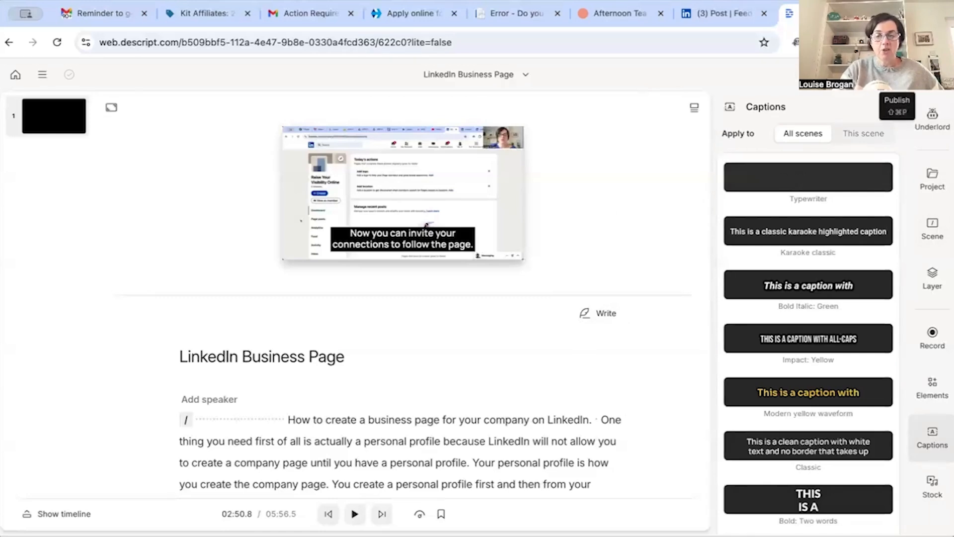
{"action": "left_click", "coordinate": [897, 75]}
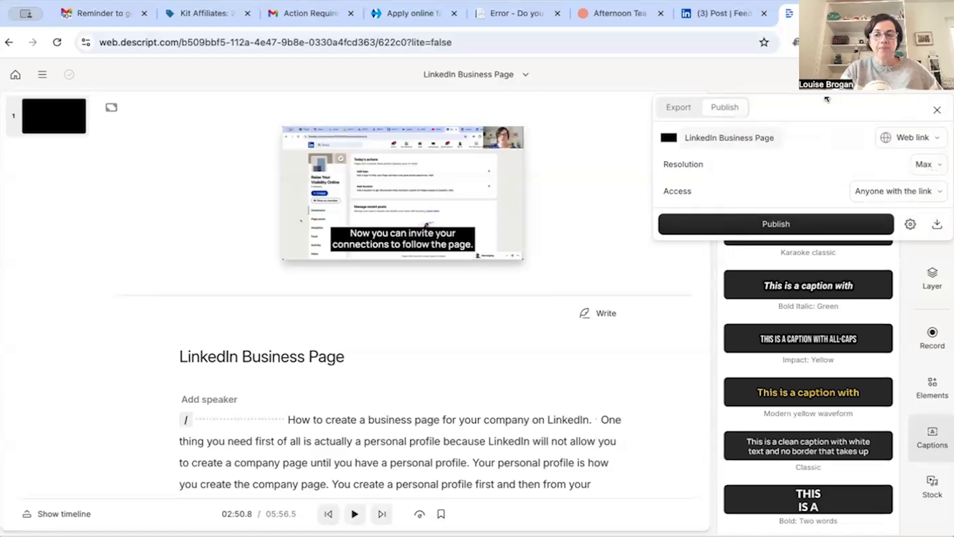
{"action": "left_click", "coordinate": [681, 108]}
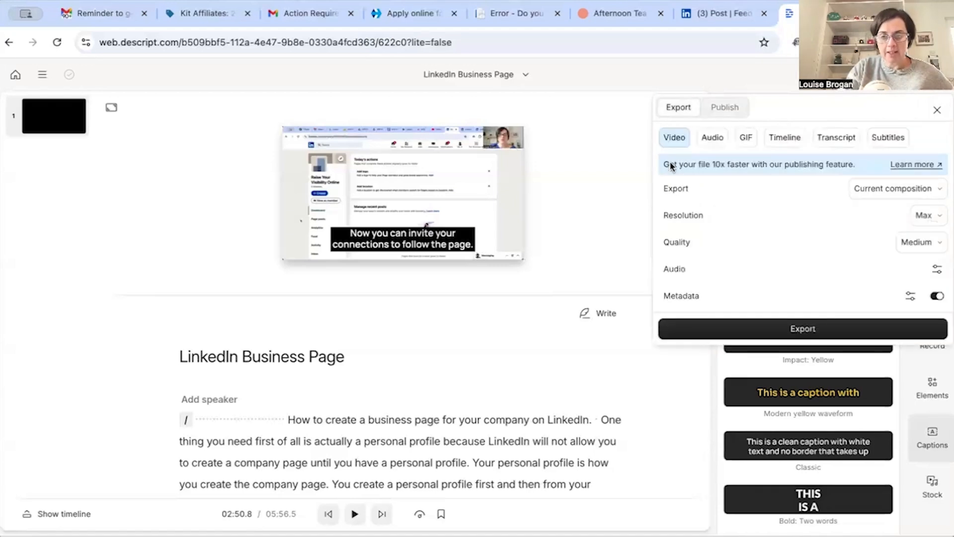